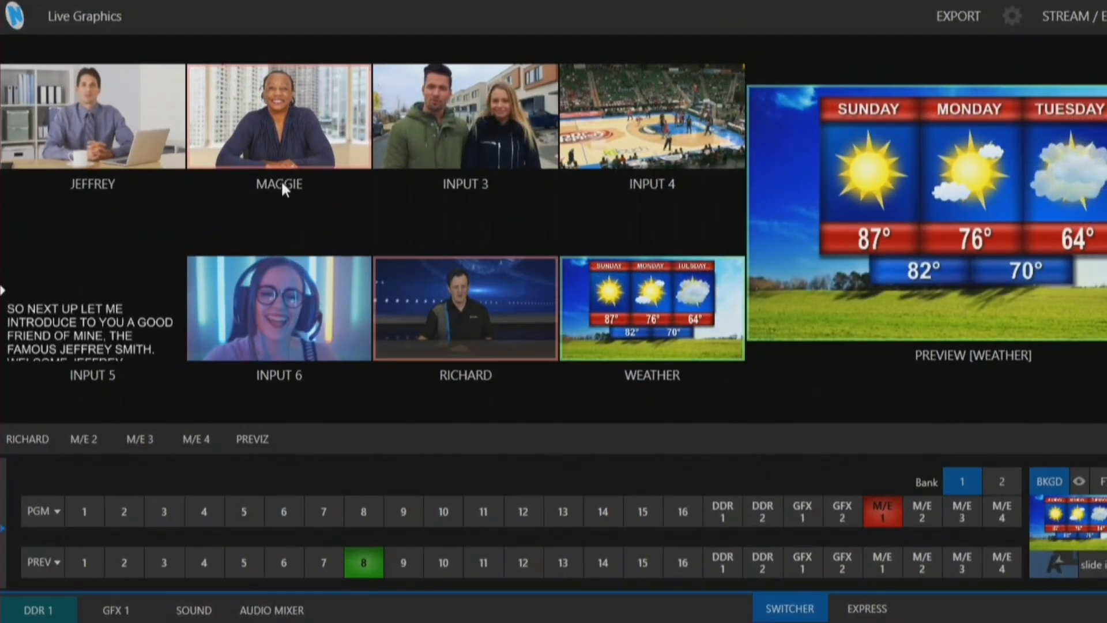
{"action": "left_click", "coordinate": [283, 188]}
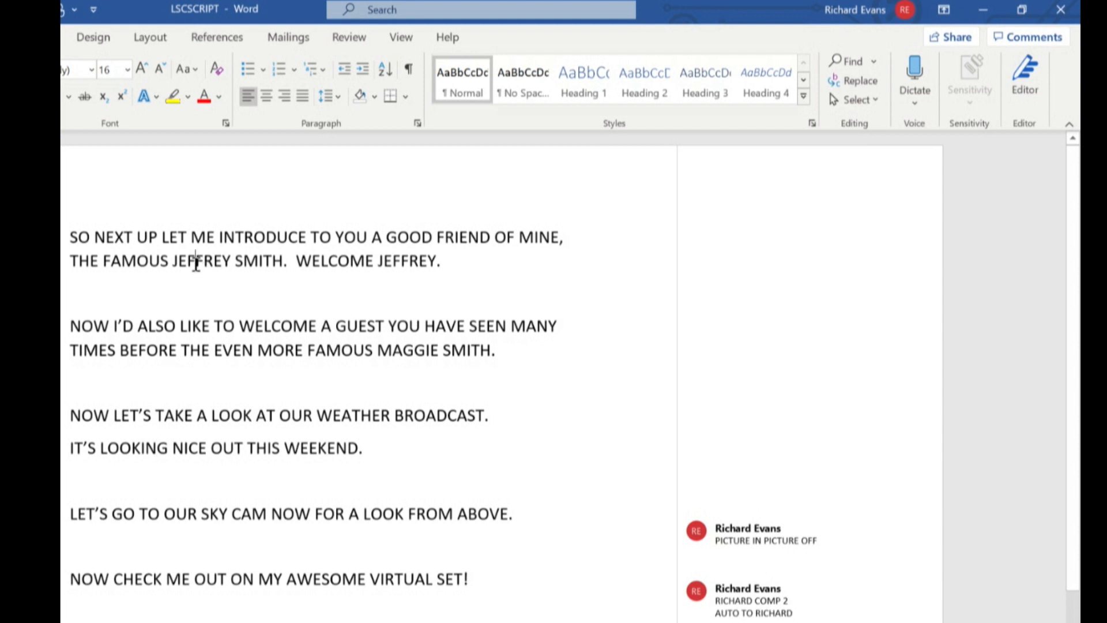
Step: Attach a comment to the first guest's first name in the opening script paragraph, containing only that first name as the command
{"action": "left_click_drag", "start_coordinate": [229, 262], "coordinate": [179, 268]}
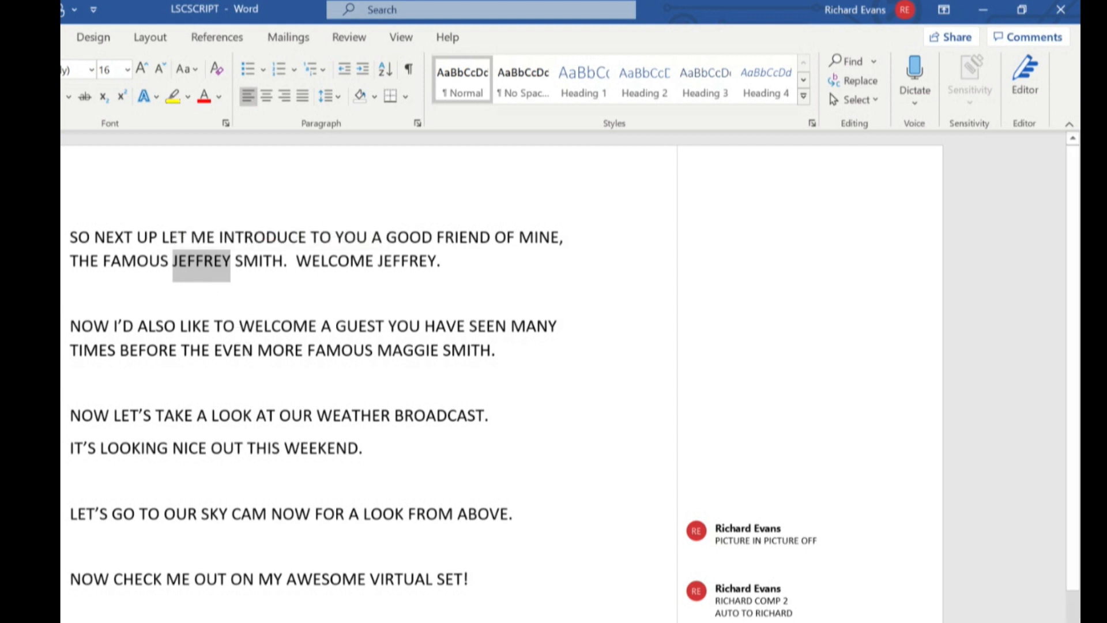
{"action": "left_click", "coordinate": [1031, 42]}
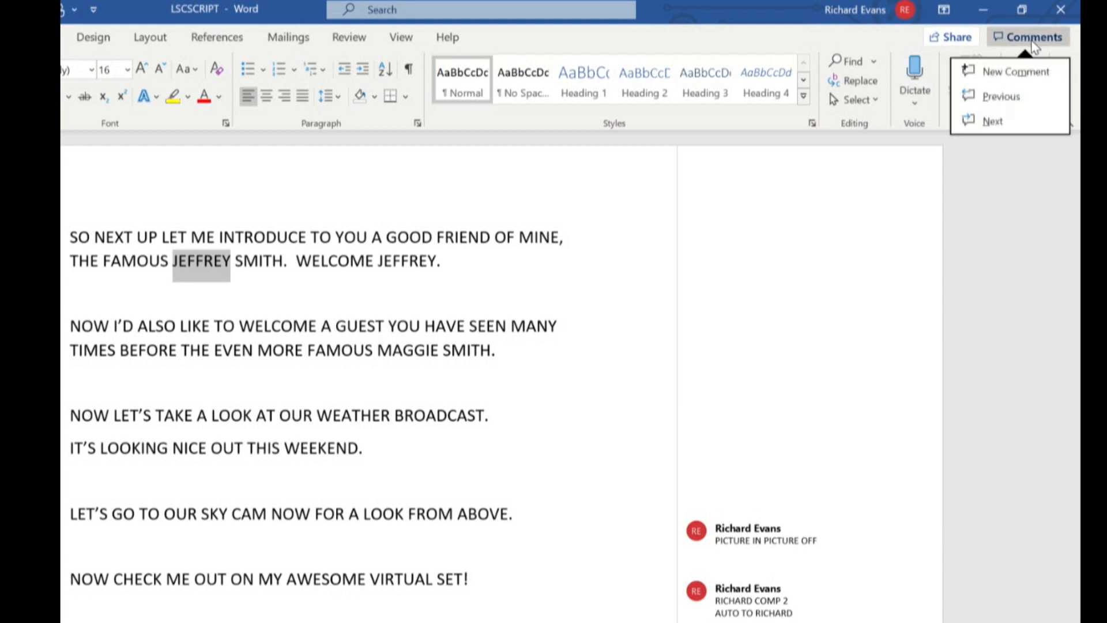
{"action": "left_click", "coordinate": [1028, 72]}
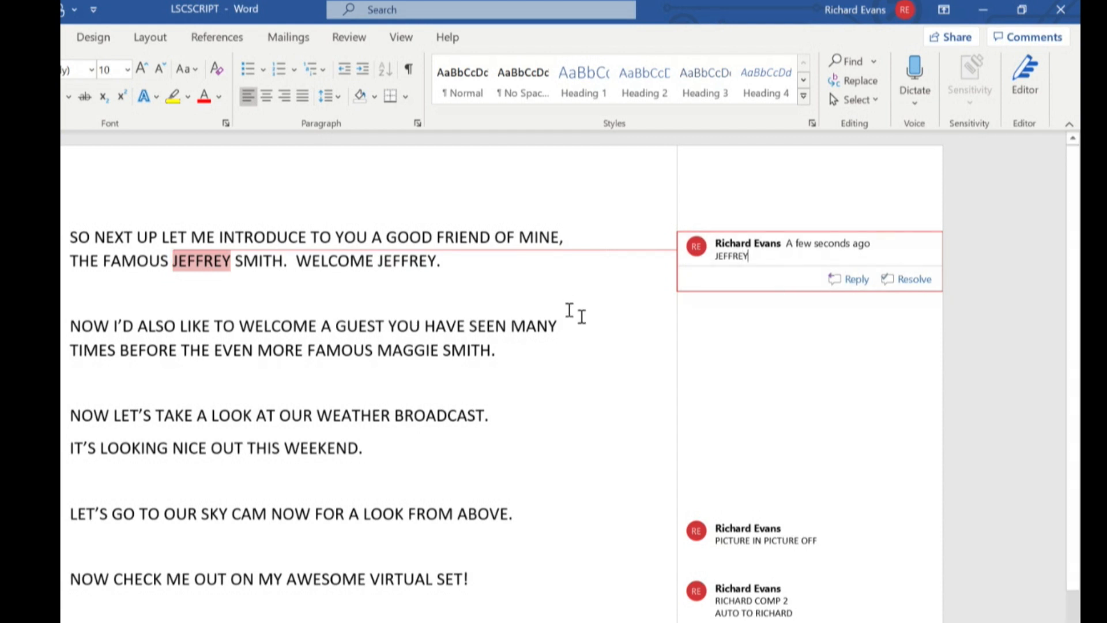
{"action": "left_click", "coordinate": [179, 346]}
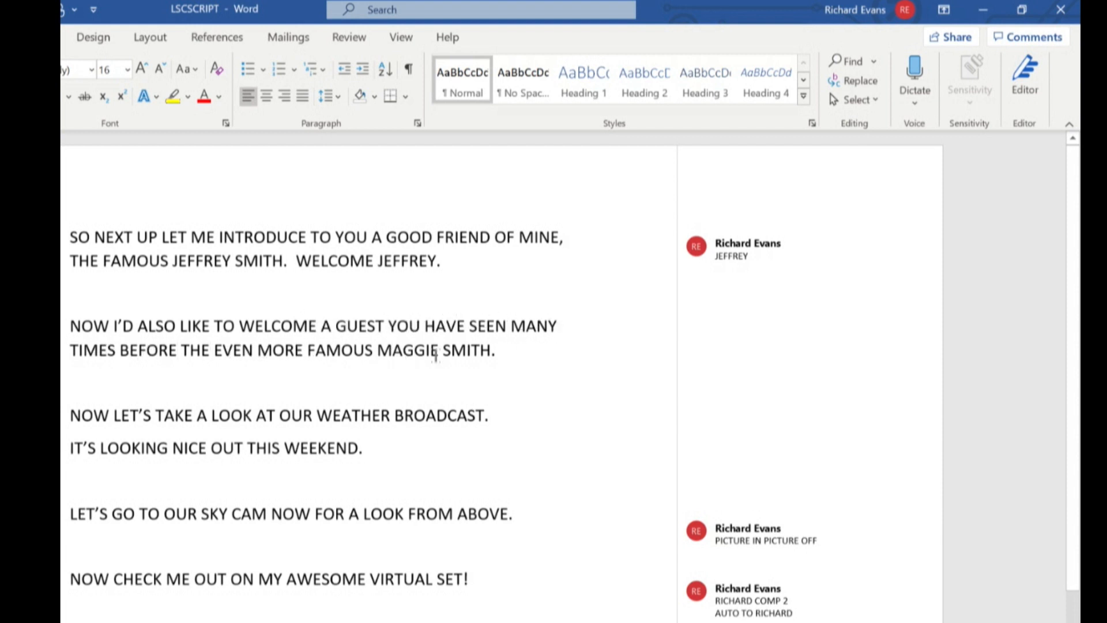
Step: Attach a comment to the second guest's first name in the script, containing that first name followed by AUTO
{"action": "double_click", "coordinate": [403, 350]}
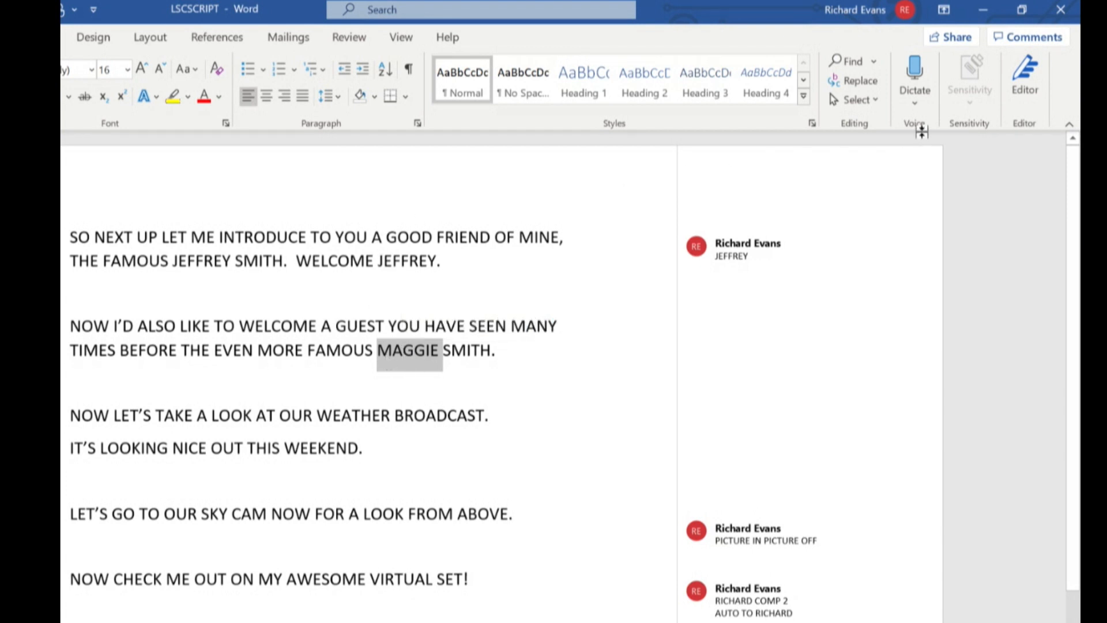
{"action": "left_click", "coordinate": [1024, 38]}
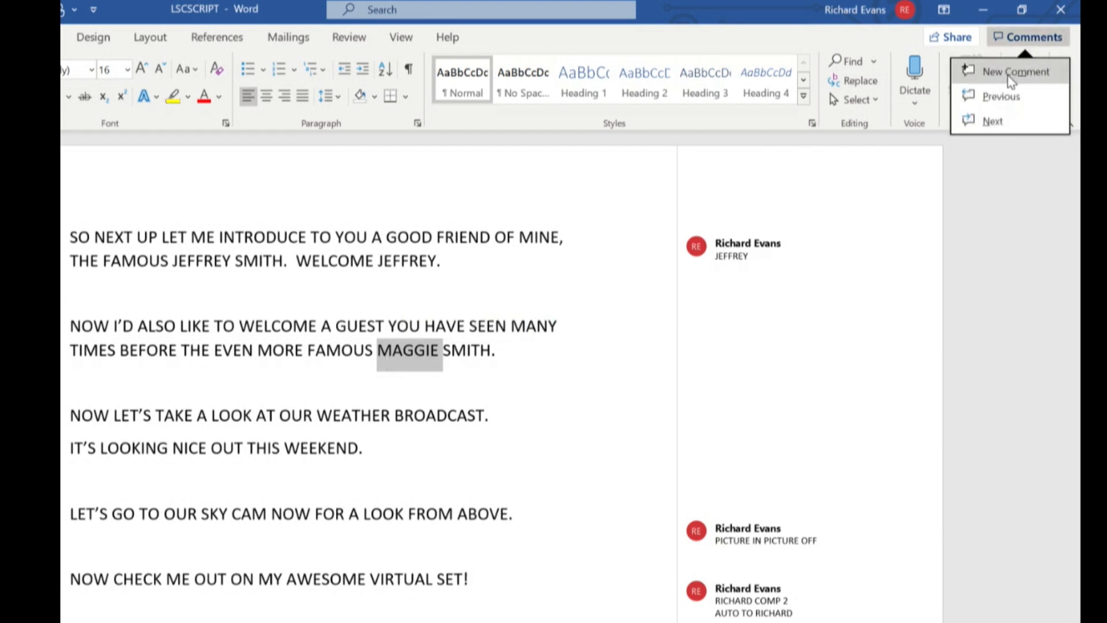
{"action": "left_click", "coordinate": [1011, 72]}
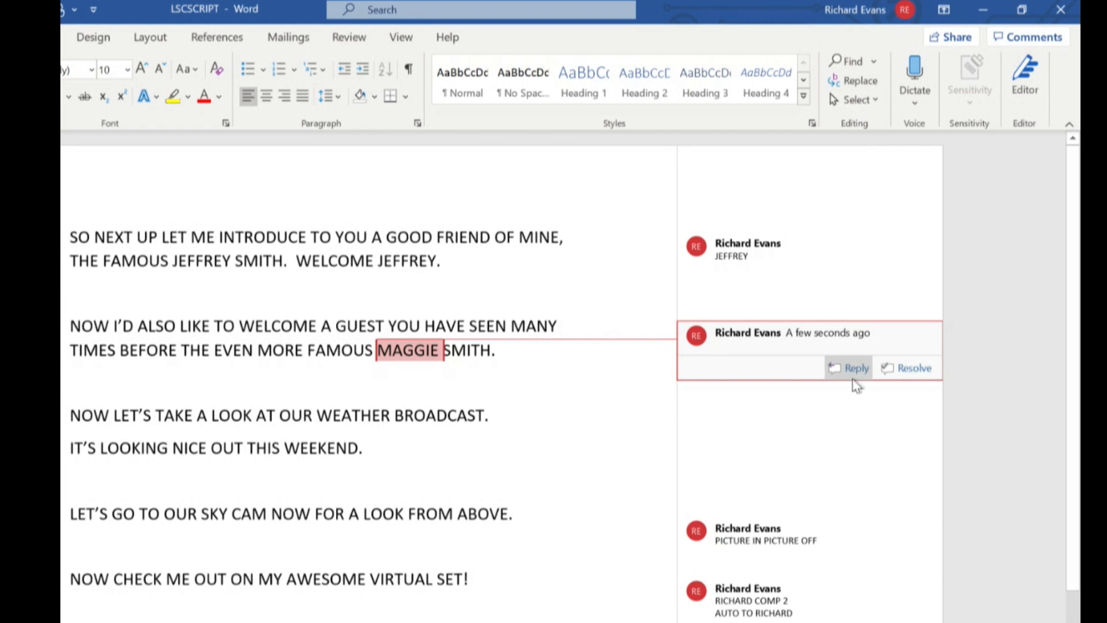
{"action": "type", "text": "MA"}
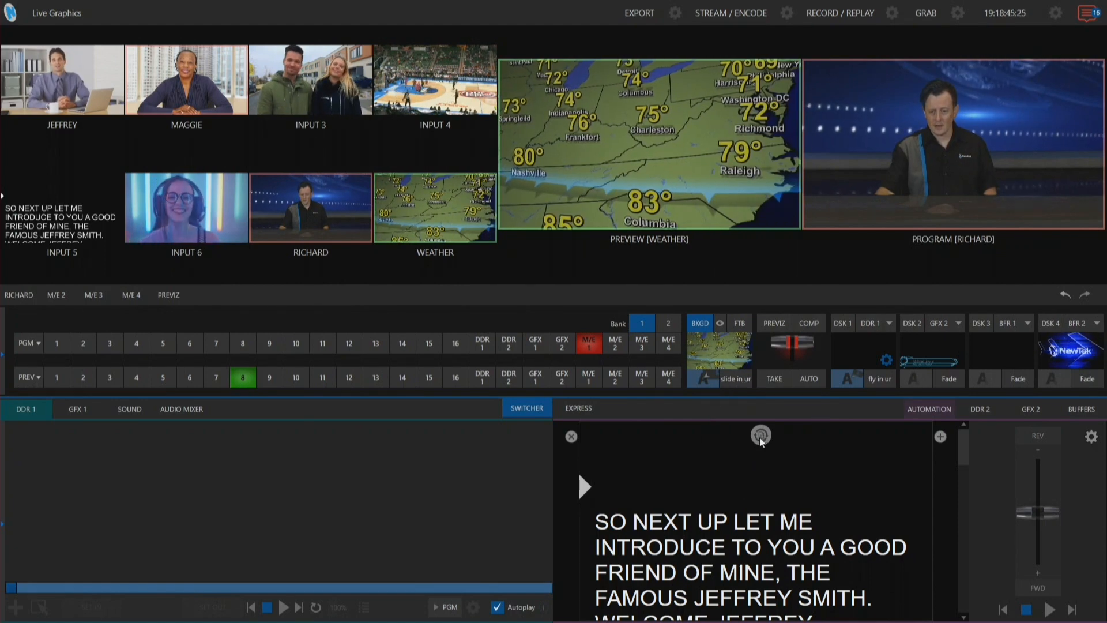
Step: Switch to the TriCaster session, reload the Automation script and check the commands attached to both guests' names
{"action": "left_click", "coordinate": [760, 438]}
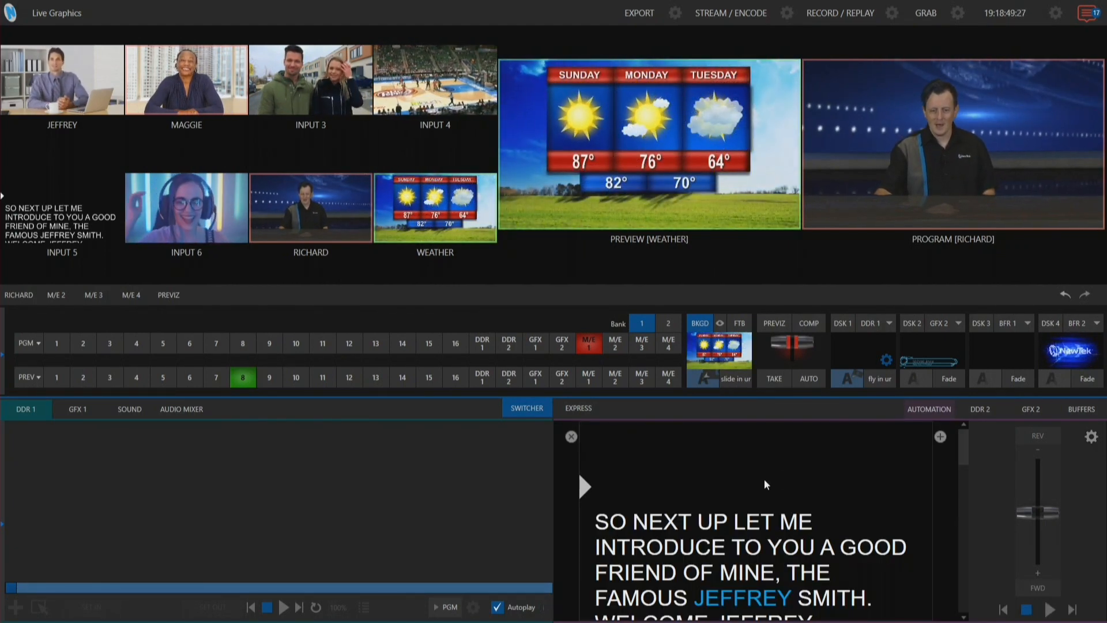
{"action": "scroll", "coordinate": [767, 476], "scroll_direction": "down", "scroll_amount": 1}
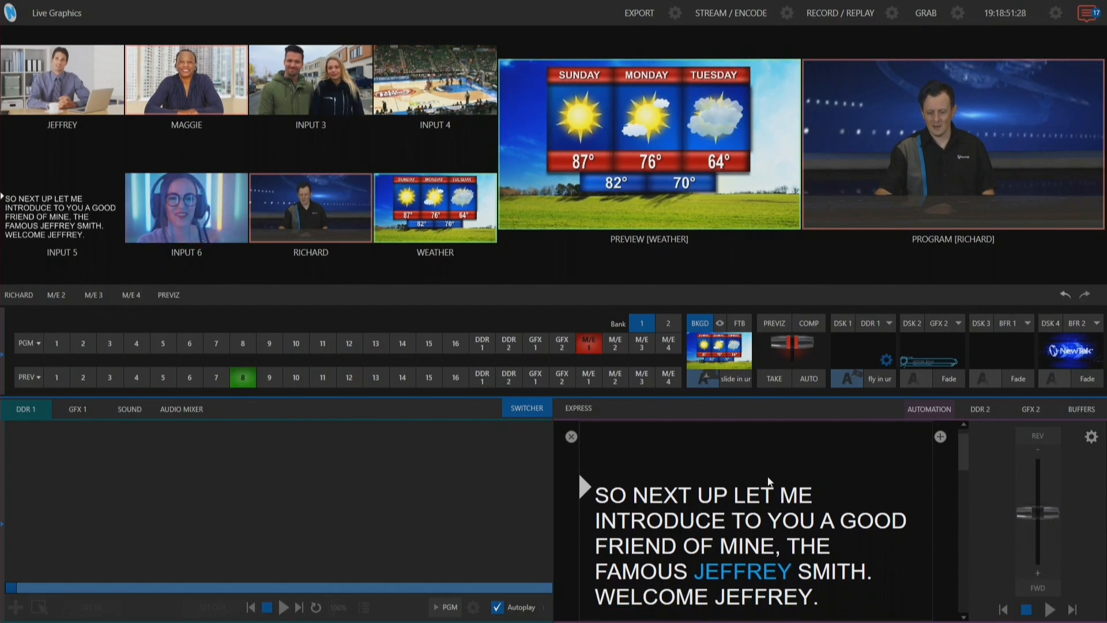
{"action": "scroll", "coordinate": [768, 480], "scroll_direction": "down", "scroll_amount": 2}
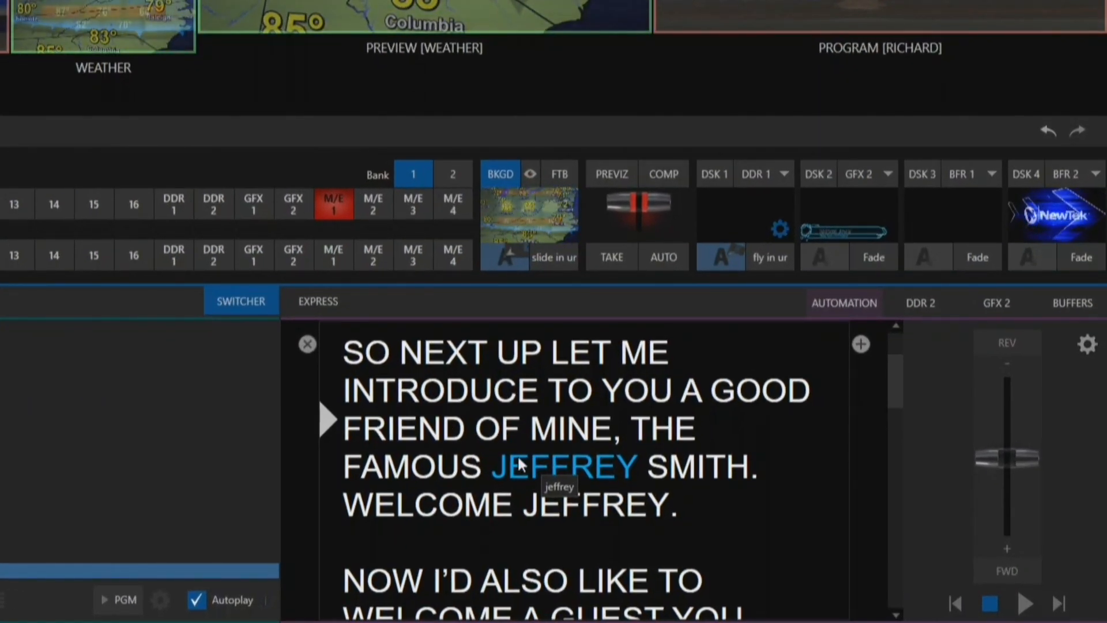
{"action": "scroll", "coordinate": [518, 455], "scroll_direction": "down", "scroll_amount": 3}
{"action": "scroll", "coordinate": [523, 453], "scroll_direction": "down", "scroll_amount": 2}
{"action": "scroll", "coordinate": [544, 465], "scroll_direction": "down", "scroll_amount": 1}
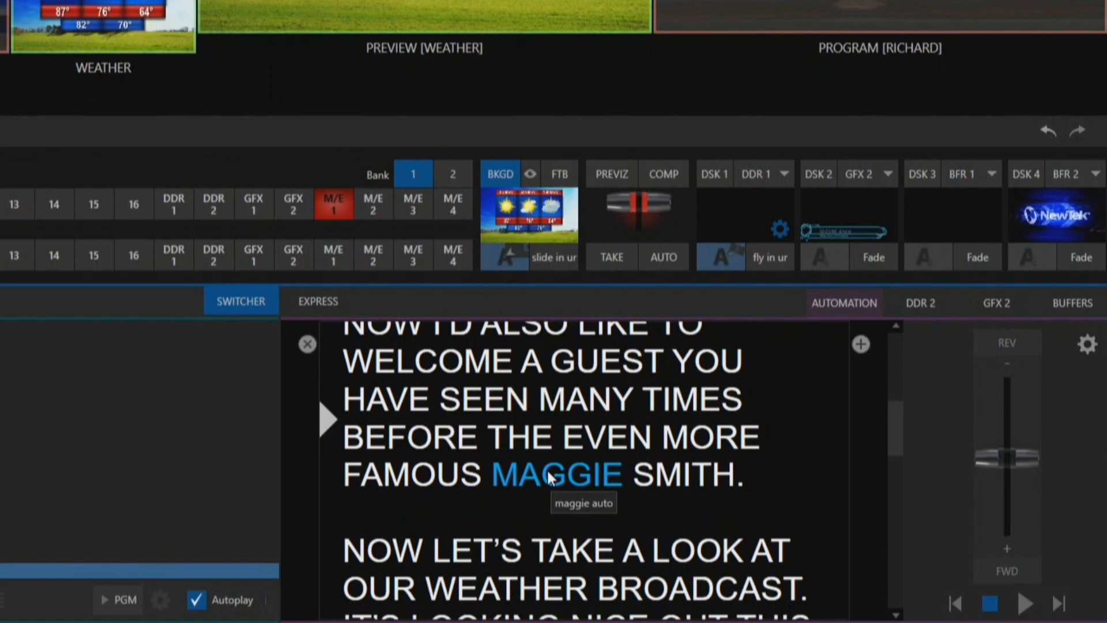
{"action": "scroll", "coordinate": [561, 471], "scroll_direction": "up", "scroll_amount": 3}
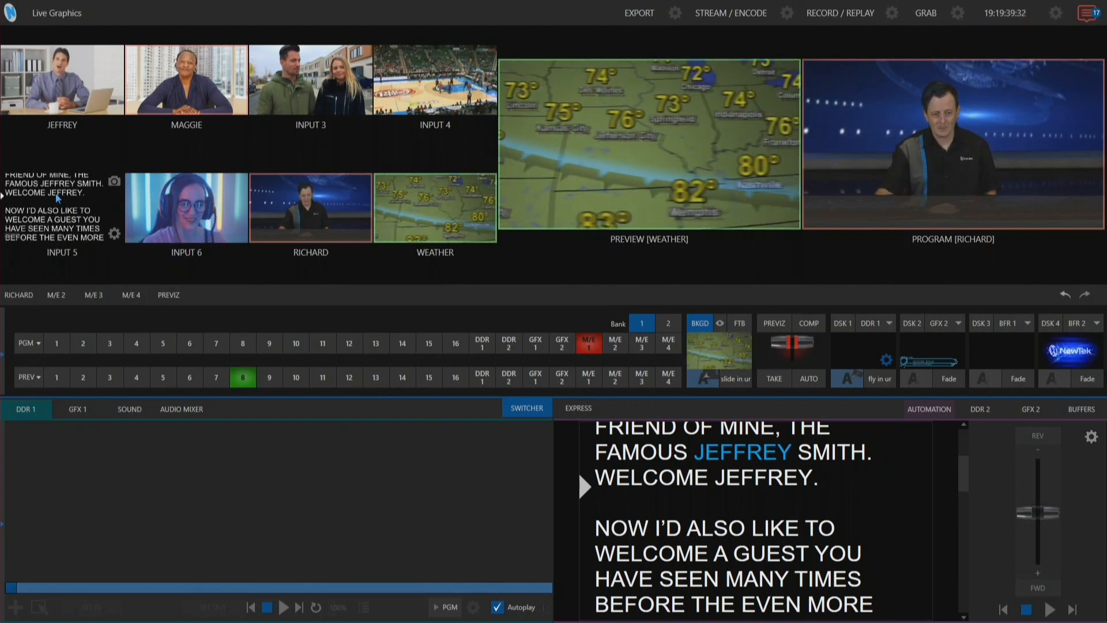
Step: Run the Automation script from its beginning, stop it past the second guest's cue, and put M/E 1 back on program
{"action": "left_click", "coordinate": [754, 478]}
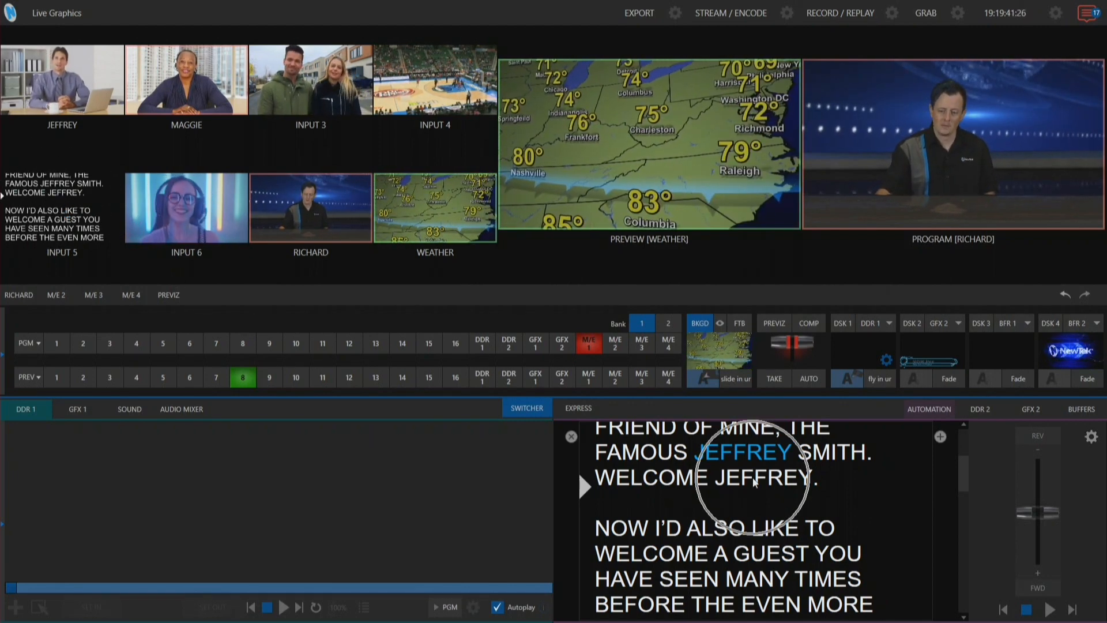
{"action": "scroll", "coordinate": [782, 501], "scroll_direction": "up", "scroll_amount": 5}
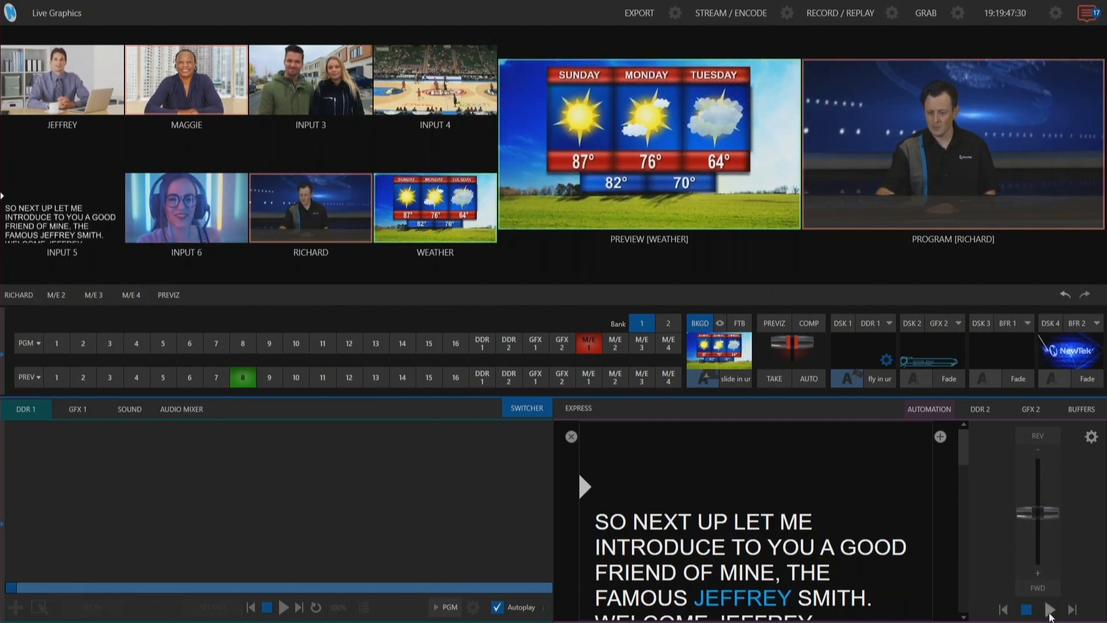
{"action": "left_click", "coordinate": [1050, 610]}
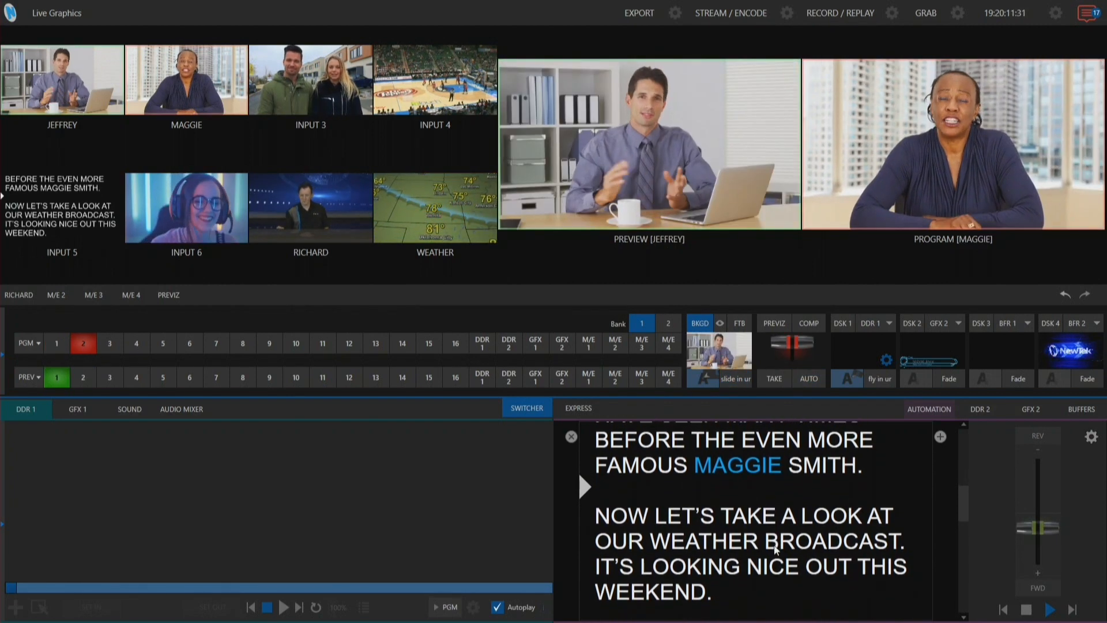
{"action": "left_click", "coordinate": [1026, 610]}
{"action": "left_click", "coordinate": [1029, 612]}
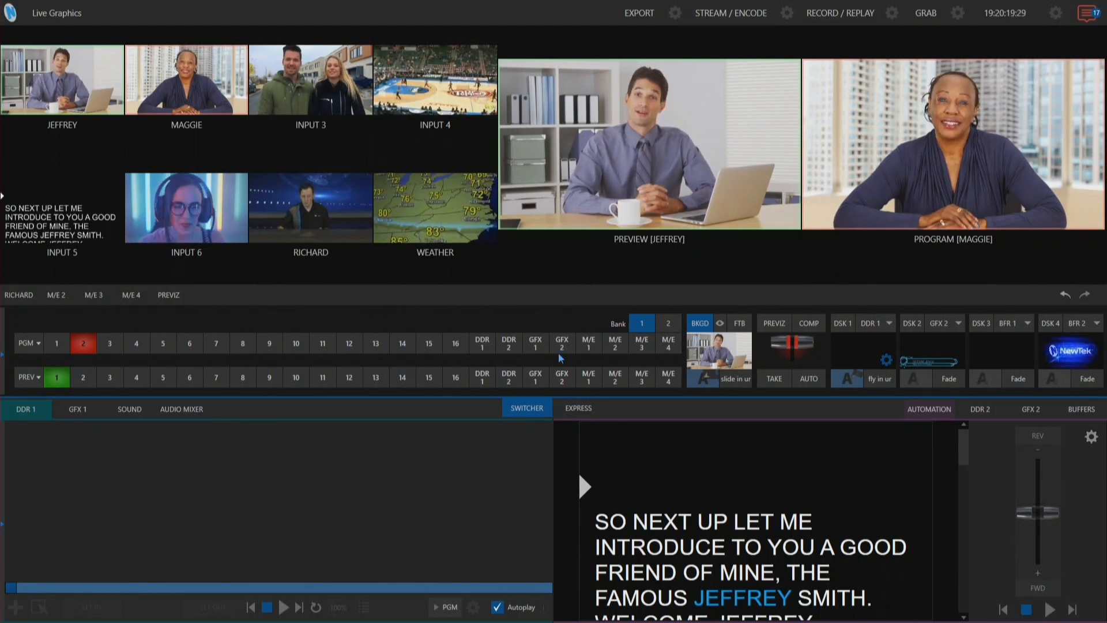
{"action": "left_click", "coordinate": [589, 344]}
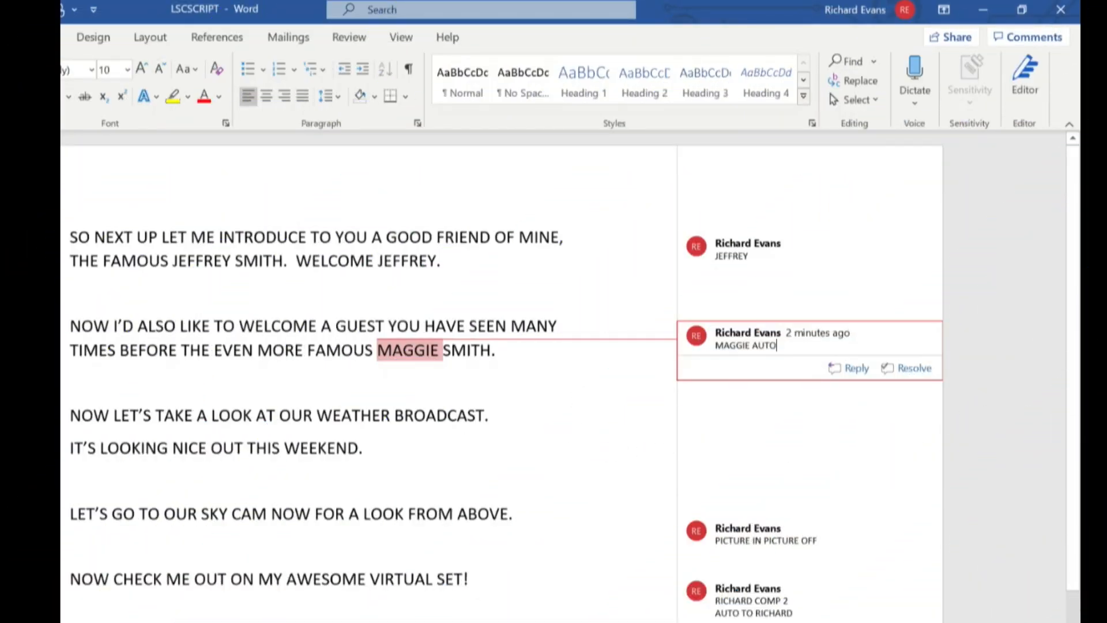
Step: Switch to the Word script and attach the comment "INPUT 8 AUTO" to the word WEATHER
{"action": "left_click", "coordinate": [986, 415]}
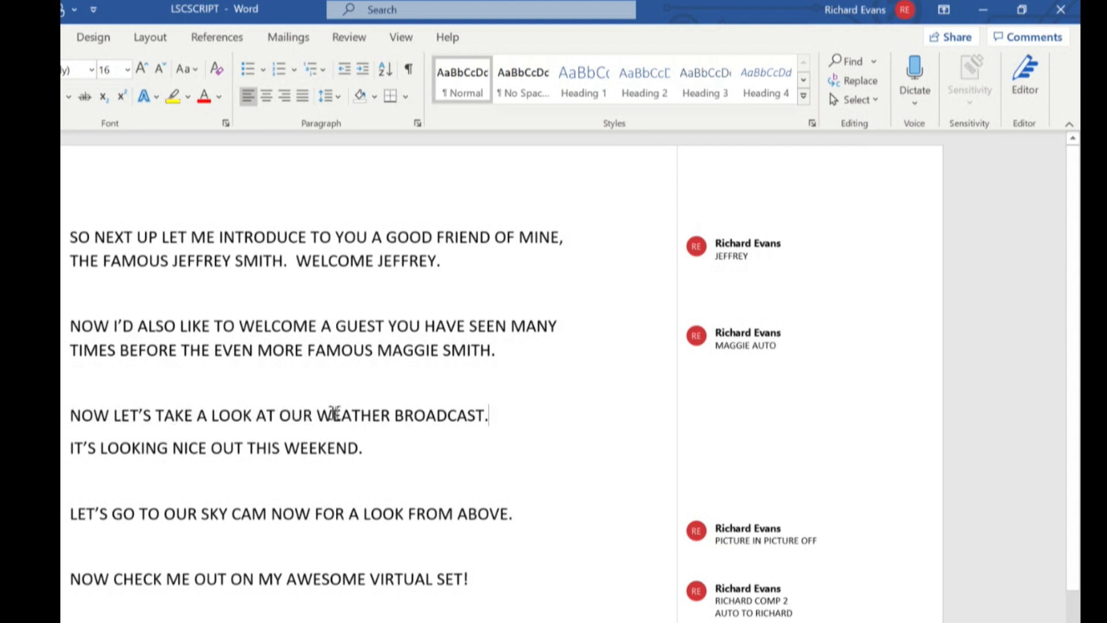
{"action": "double_click", "coordinate": [360, 415]}
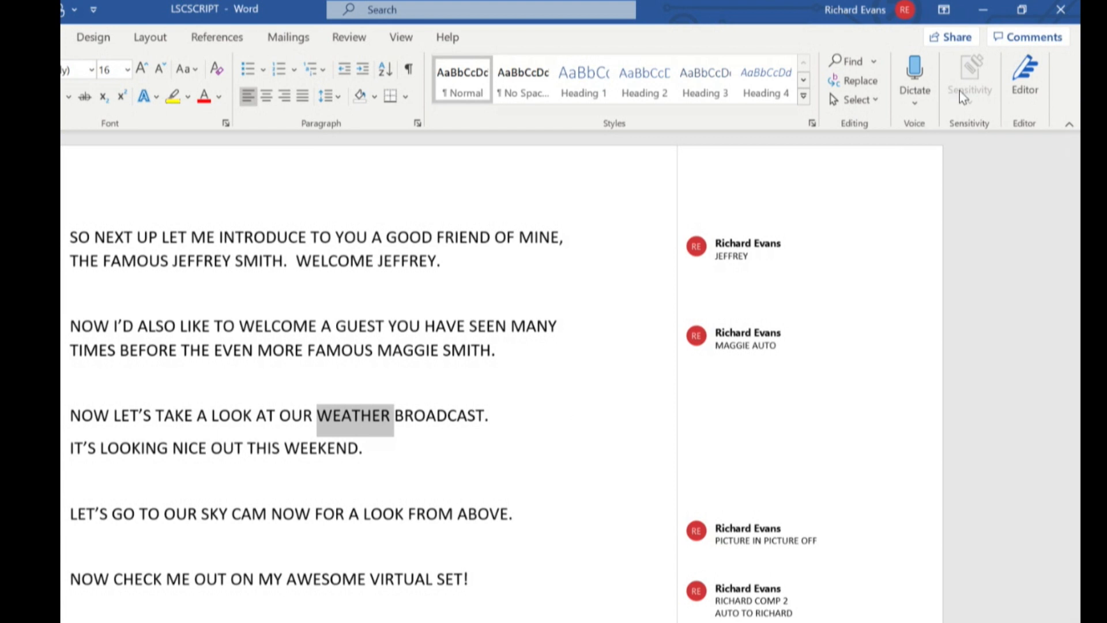
{"action": "left_click", "coordinate": [1030, 38]}
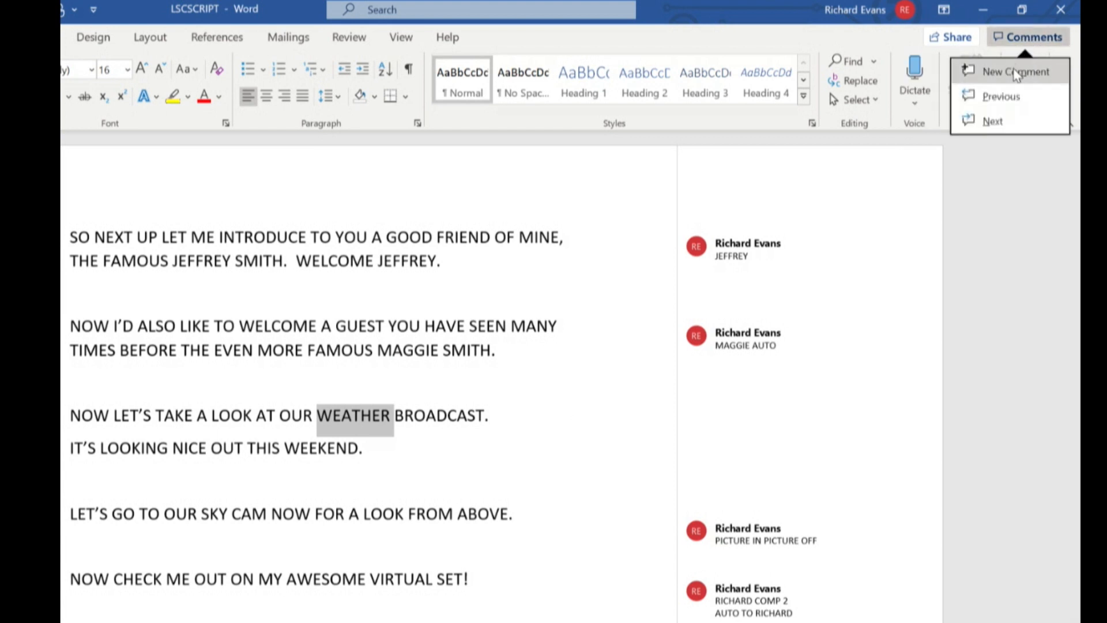
{"action": "left_click", "coordinate": [1013, 68]}
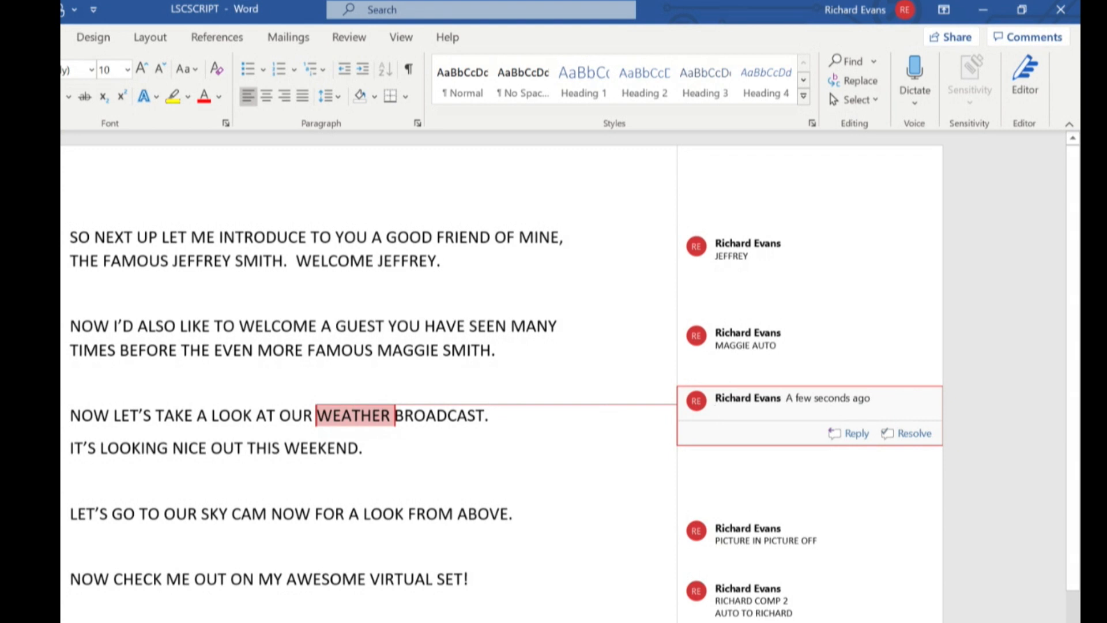
{"action": "type", "text": "INPUT 8 AUTO"}
Step: Attach the comment "PICTURE IN PICTURE BOTTOM LEFT BALLOONS" to the word SKY in the sky cam line
{"action": "left_click", "coordinate": [212, 517]}
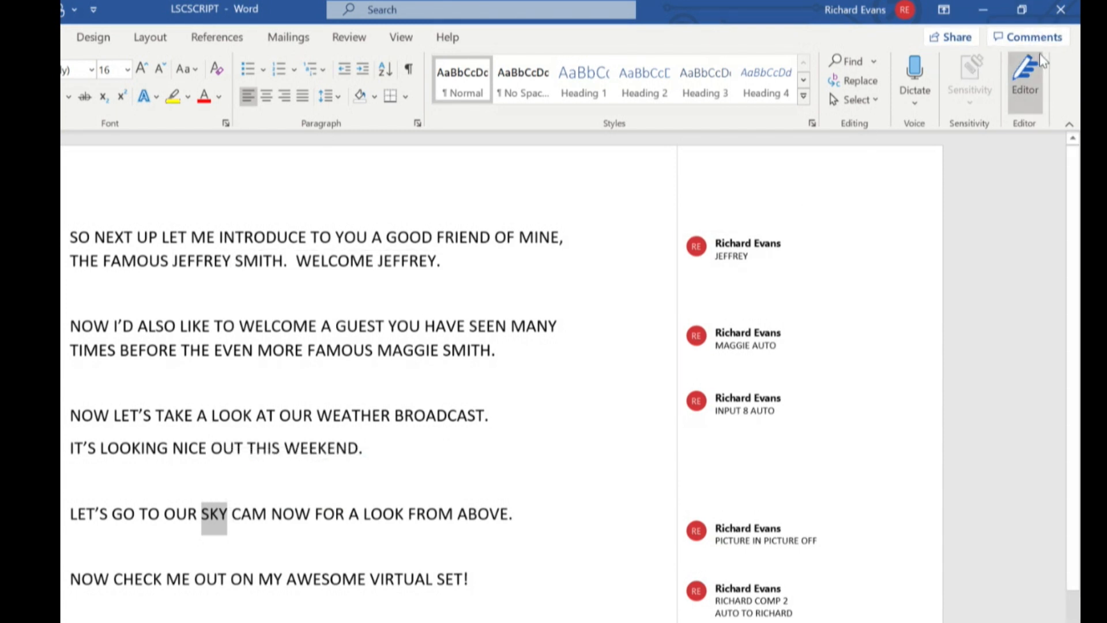
{"action": "left_click", "coordinate": [1038, 37]}
{"action": "left_click", "coordinate": [1027, 70]}
{"action": "left_click", "coordinate": [1026, 78]}
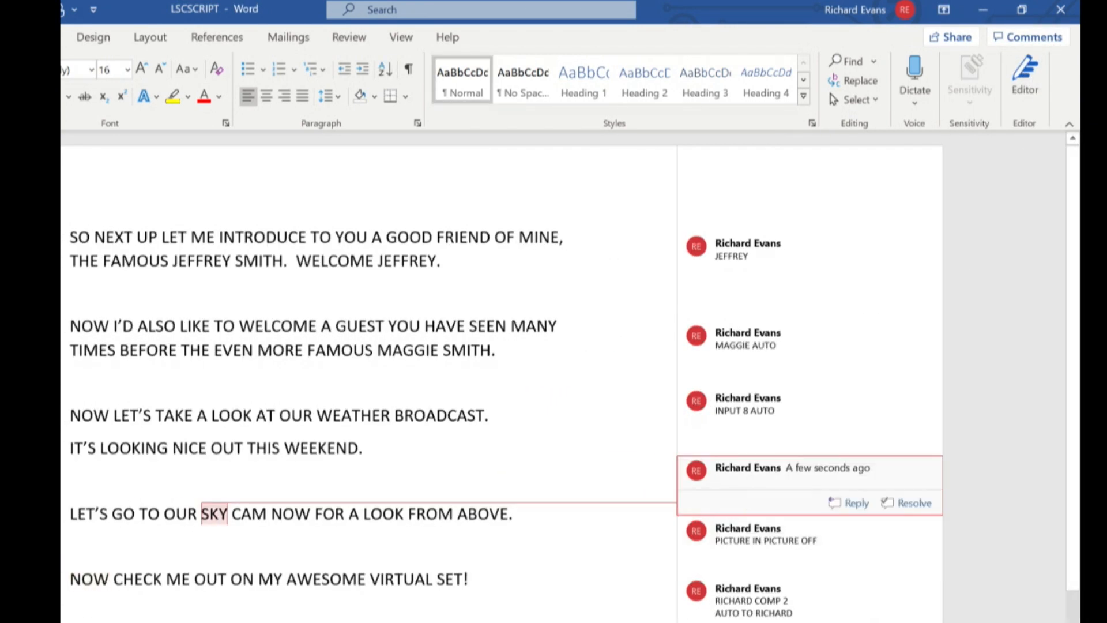
{"action": "left_click", "coordinate": [748, 489]}
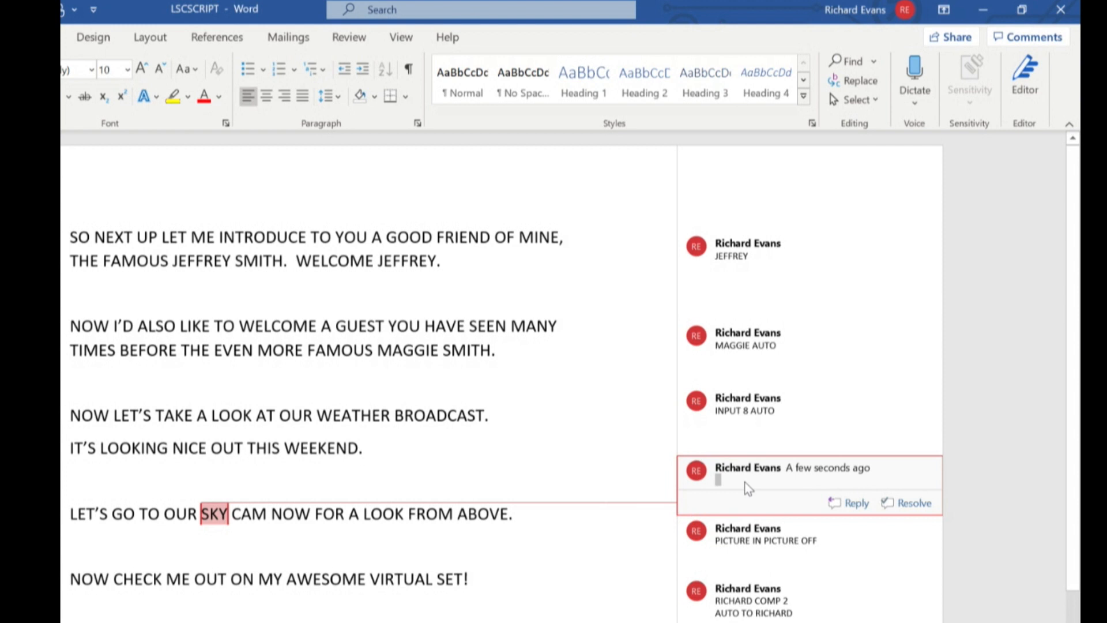
{"action": "type", "text": "PI"}
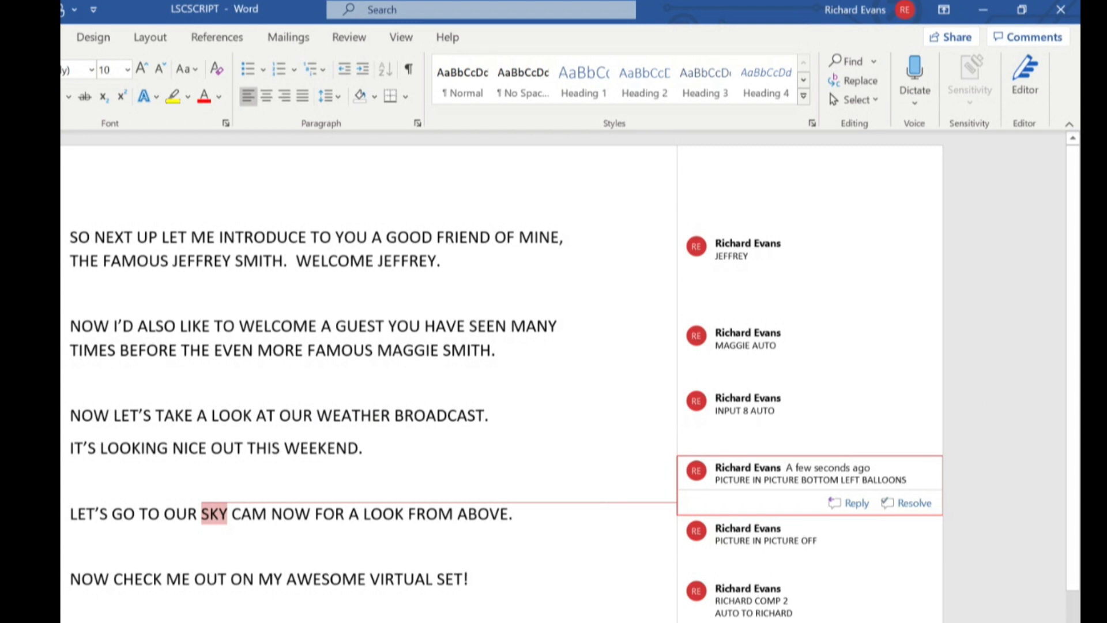
{"action": "double_click", "coordinate": [996, 415]}
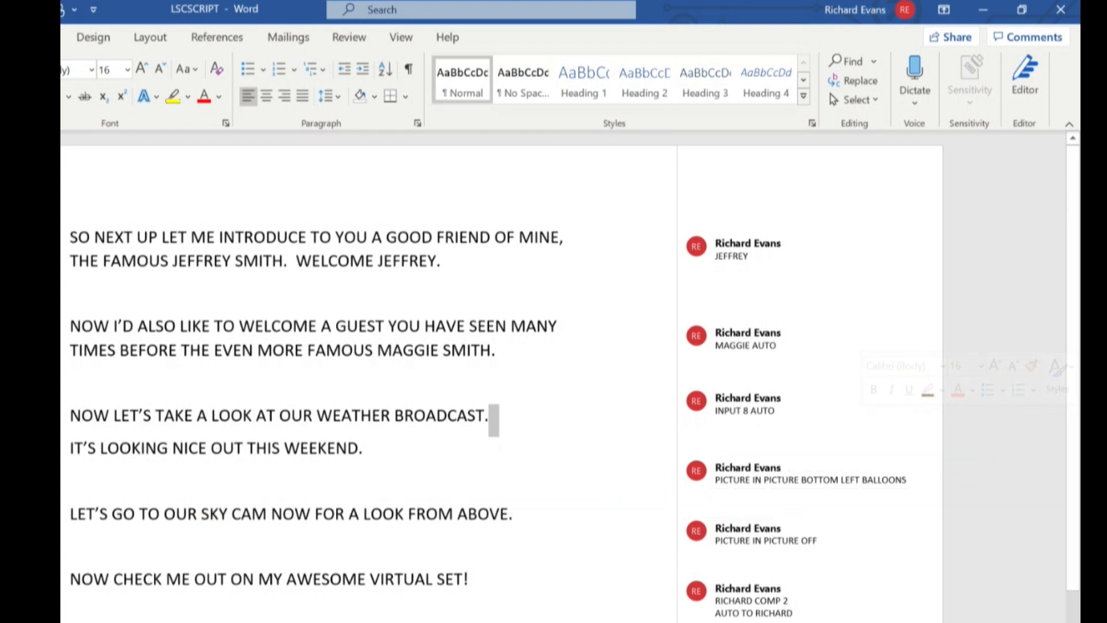
{"action": "left_click", "coordinate": [992, 462]}
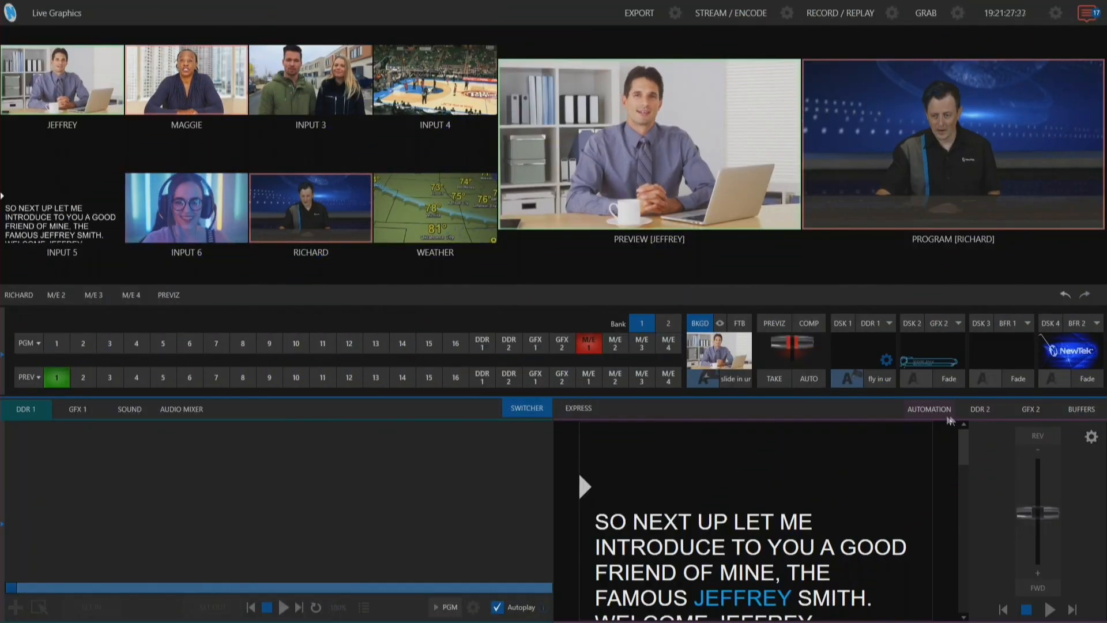
Step: Switch back to the TriCaster session, reload the edited script in Automation and examine the balloon clip in DDR 1
{"action": "left_click", "coordinate": [976, 410]}
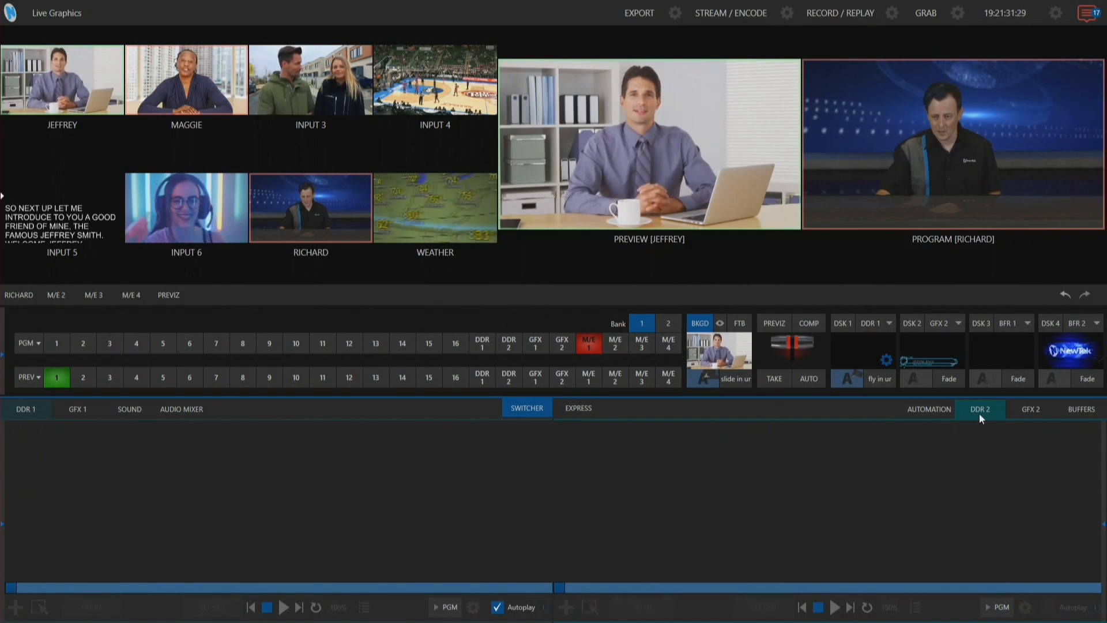
{"action": "left_click", "coordinate": [929, 410]}
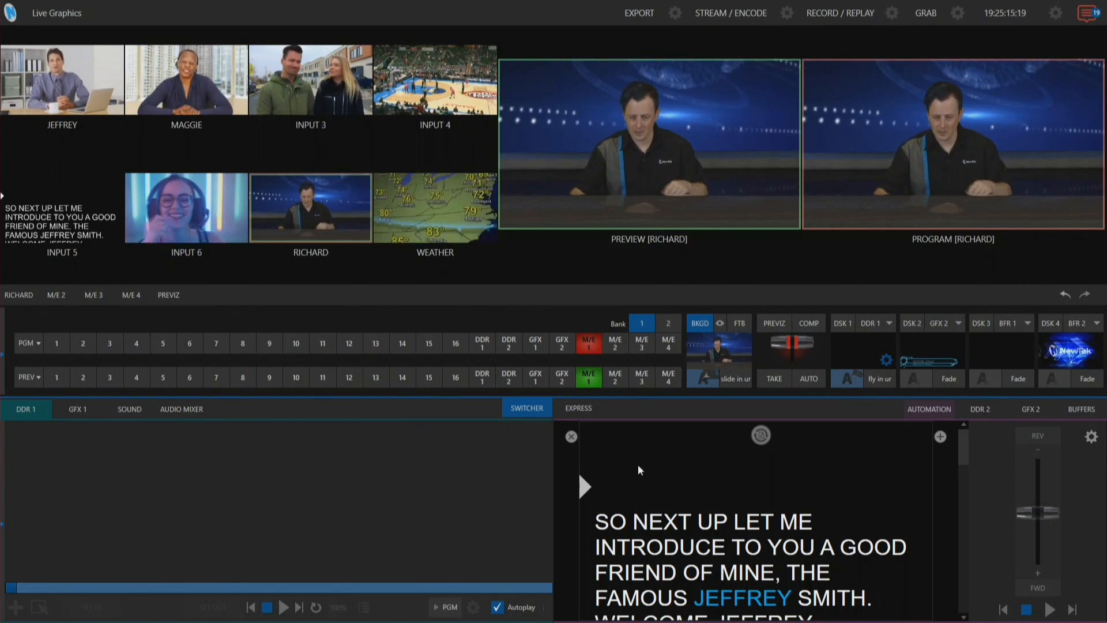
{"action": "left_click", "coordinate": [759, 438]}
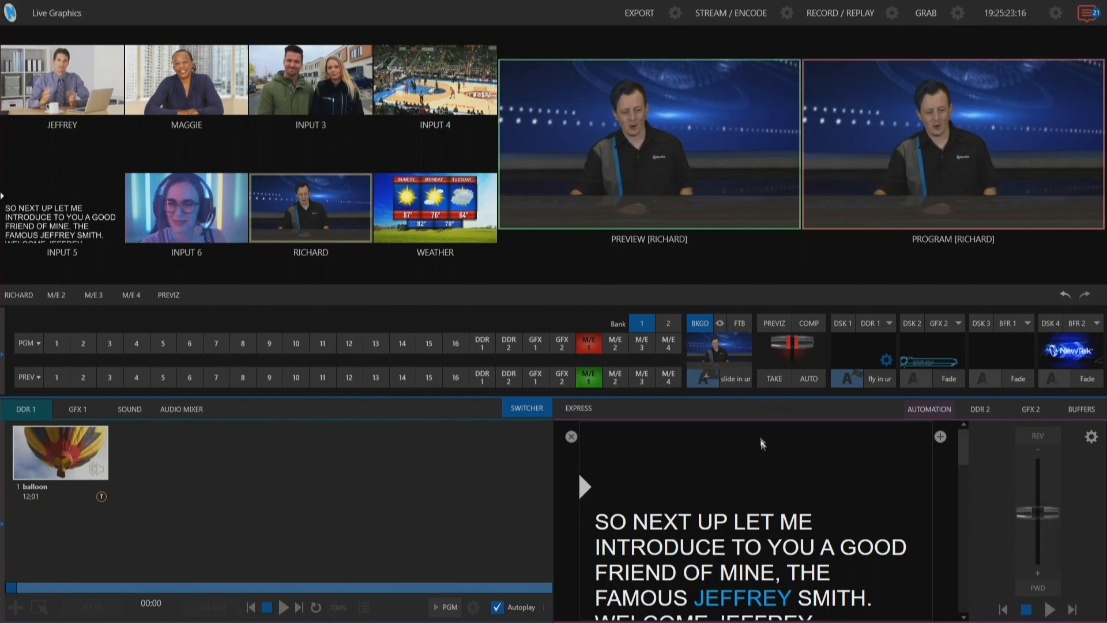
{"action": "left_click", "coordinate": [60, 463]}
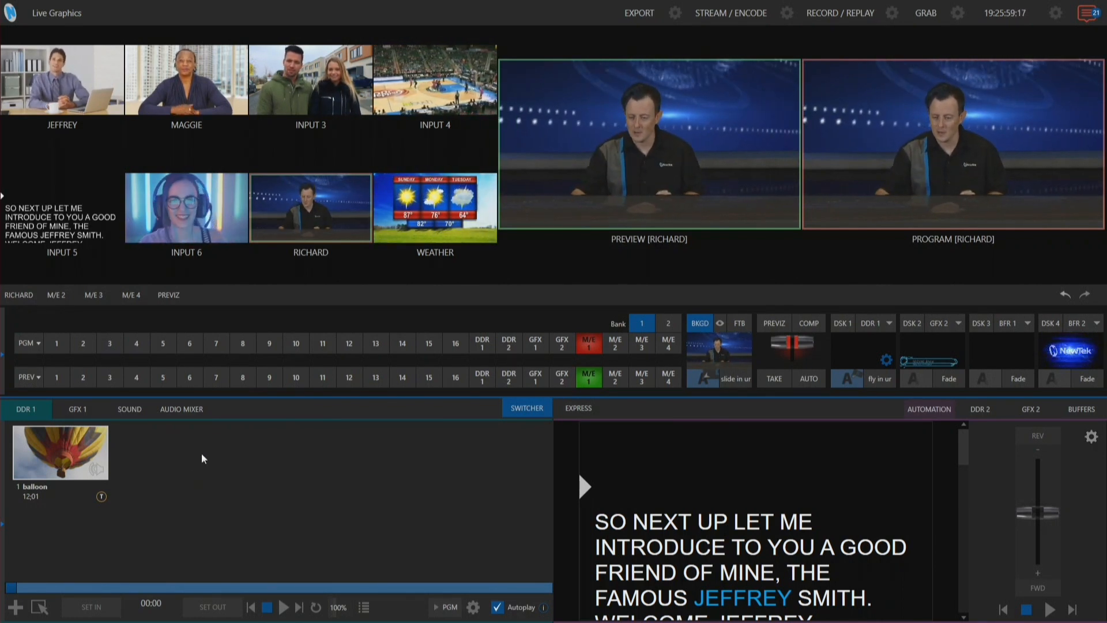
Step: Run the Automation script through to its final line and stop it to return to the beginning
{"action": "left_click", "coordinate": [1049, 610]}
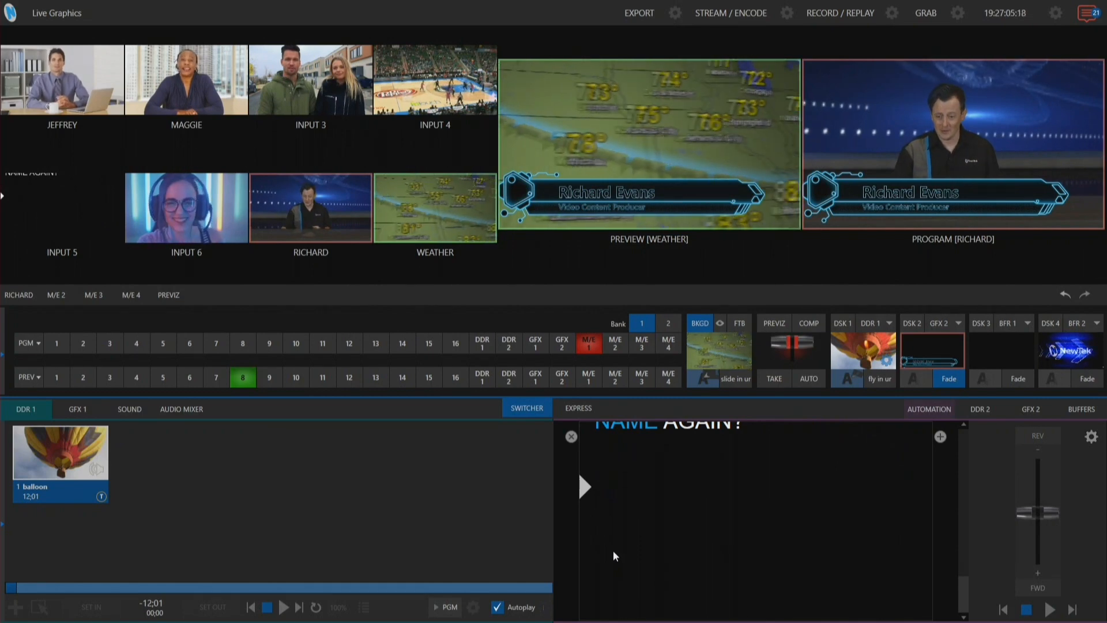
{"action": "scroll", "coordinate": [743, 536], "scroll_direction": "up", "scroll_amount": 2}
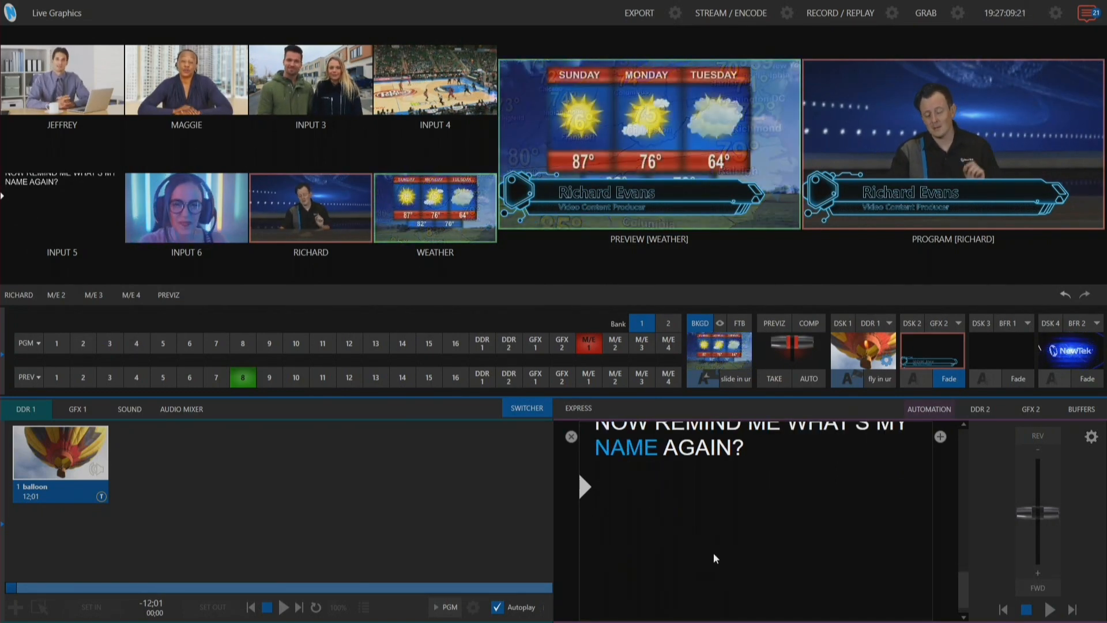
{"action": "scroll", "coordinate": [717, 556], "scroll_direction": "up", "scroll_amount": 2}
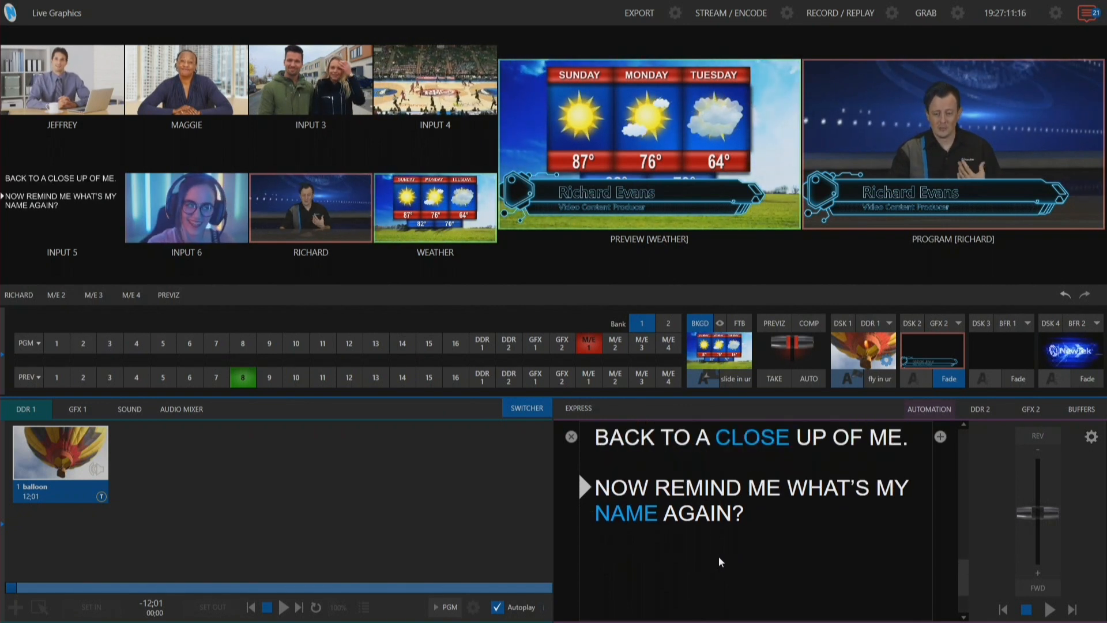
{"action": "left_click", "coordinate": [1026, 612]}
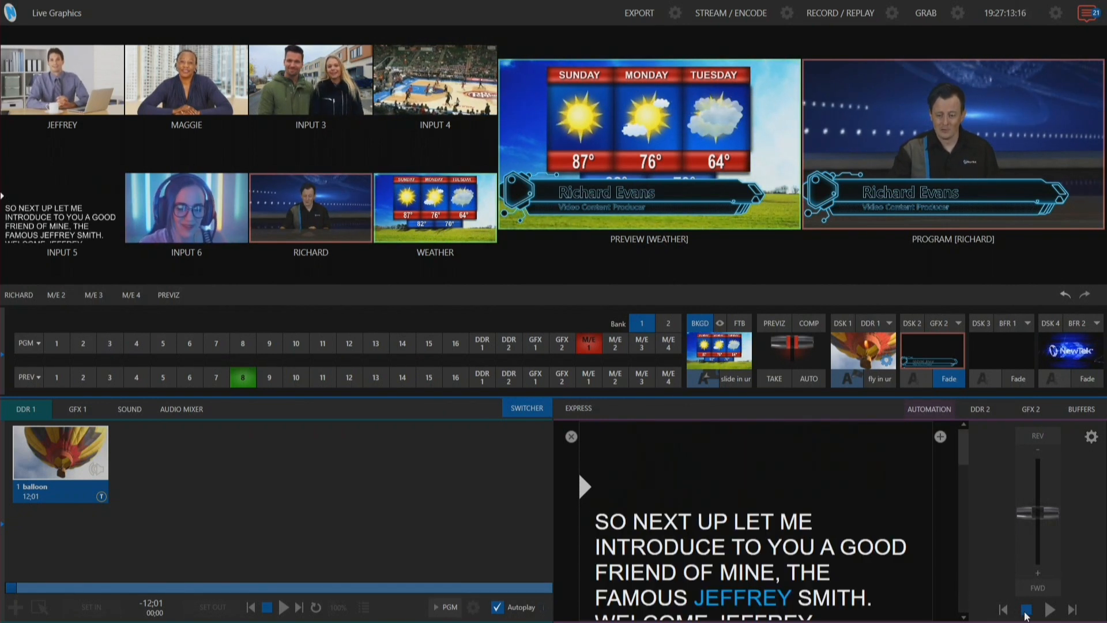